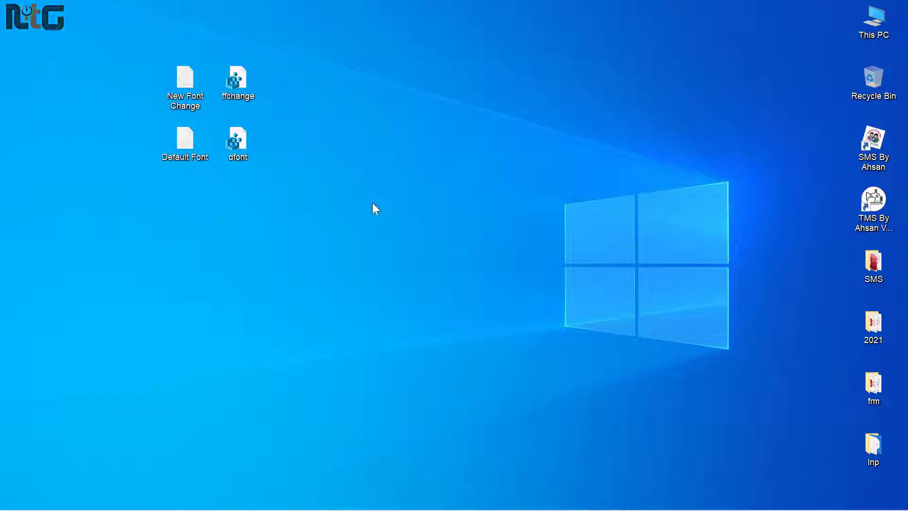
Step: Open the Default Font text file on the desktop and examine its registry header, Fonts key, font entries and FontSubstitutes key
left_click_drag(184, 159, 180, 207)
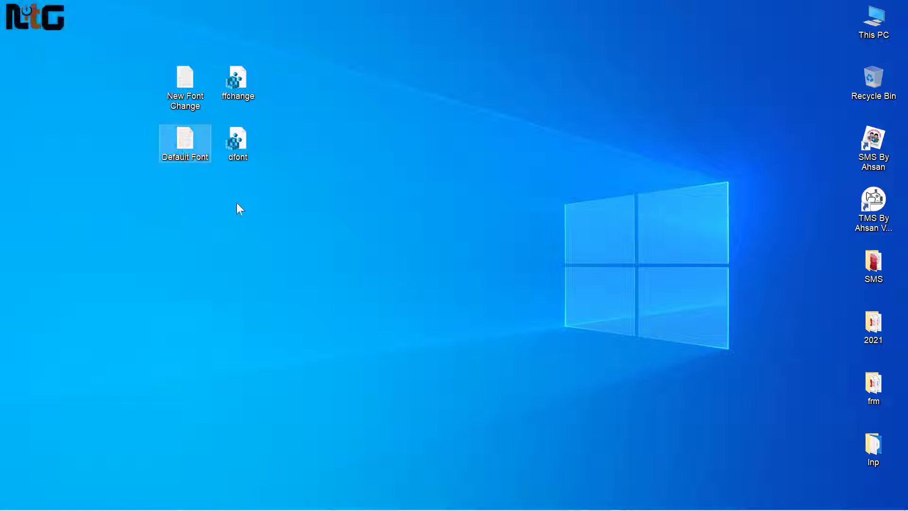
double_click(187, 150)
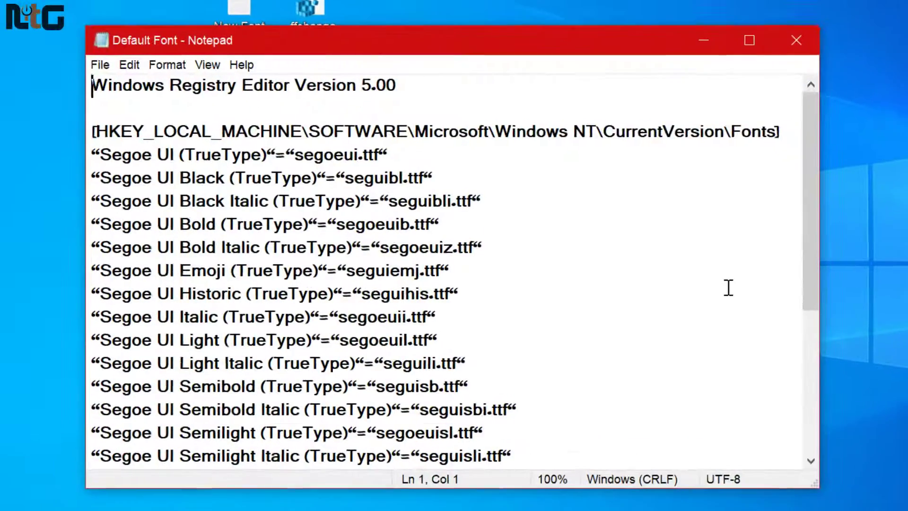
scroll(572, 251, "down", 4)
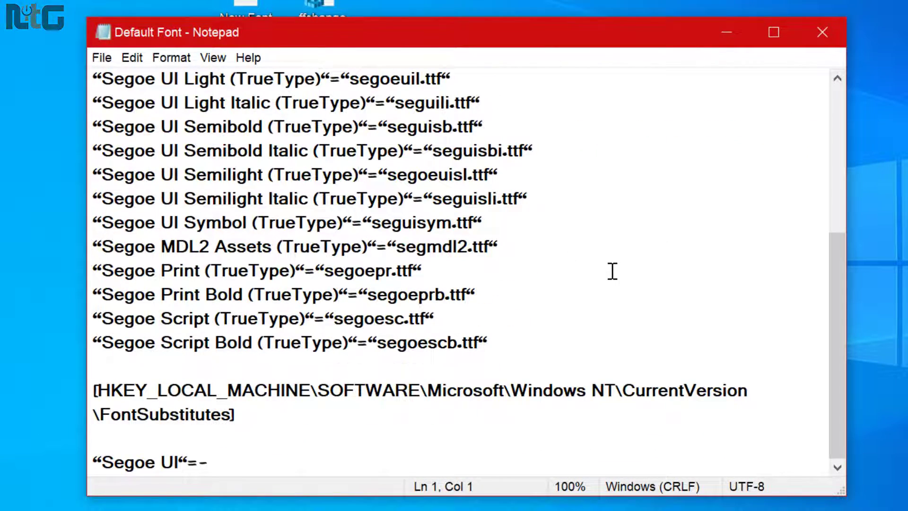
scroll(613, 271, "up", 4)
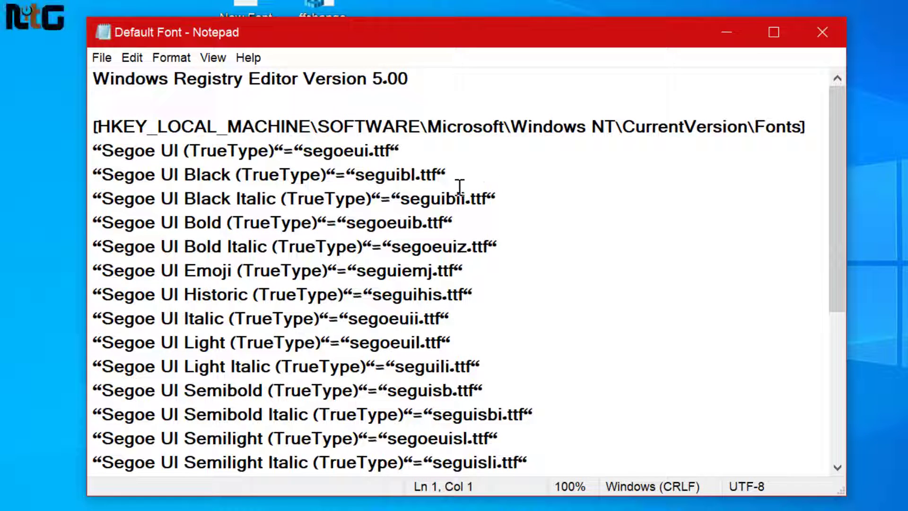
left_click_drag(125, 87, 393, 98)
left_click(316, 126)
left_click_drag(94, 127, 700, 124)
left_click(659, 127)
scroll(539, 242, "down", 4)
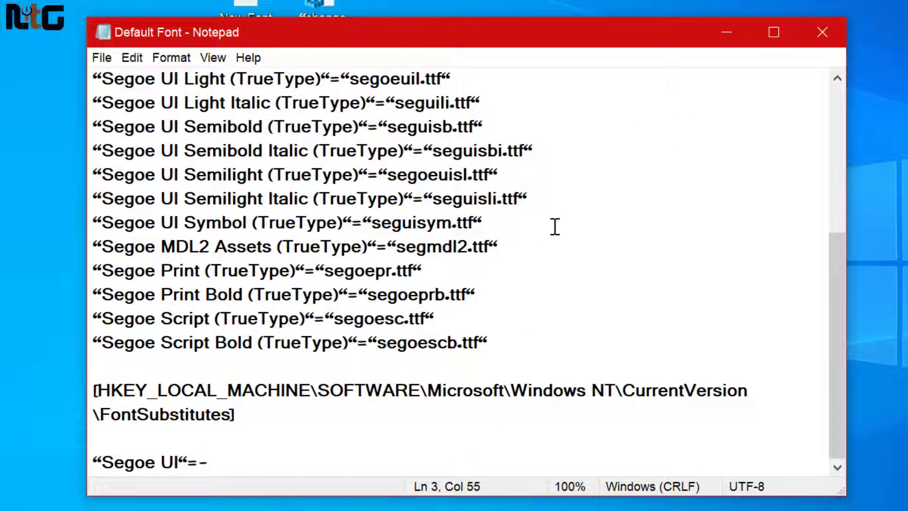
left_click_drag(311, 386, 318, 387)
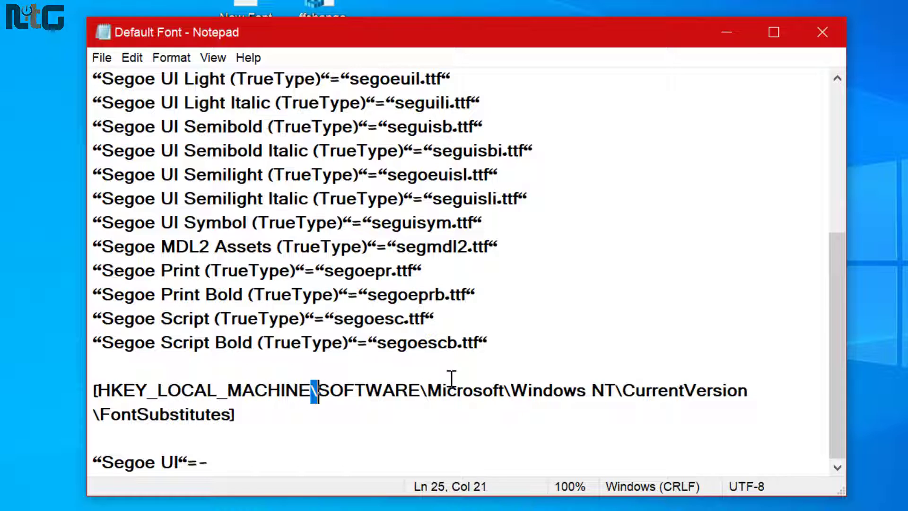
left_click(371, 318)
scroll(399, 312, "up", 4)
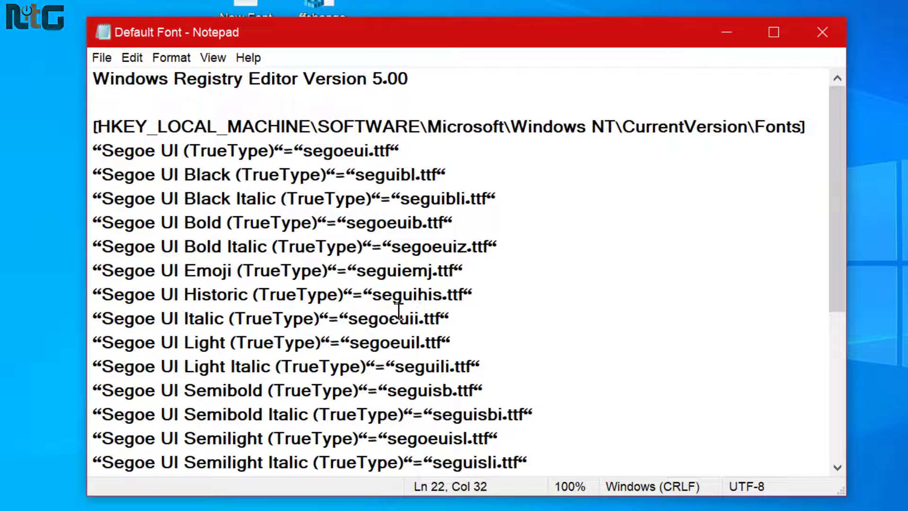
Step: Copy the entire registry text from the Default Font file and close the file
left_click_drag(322, 33, 433, 37)
left_click(424, 154)
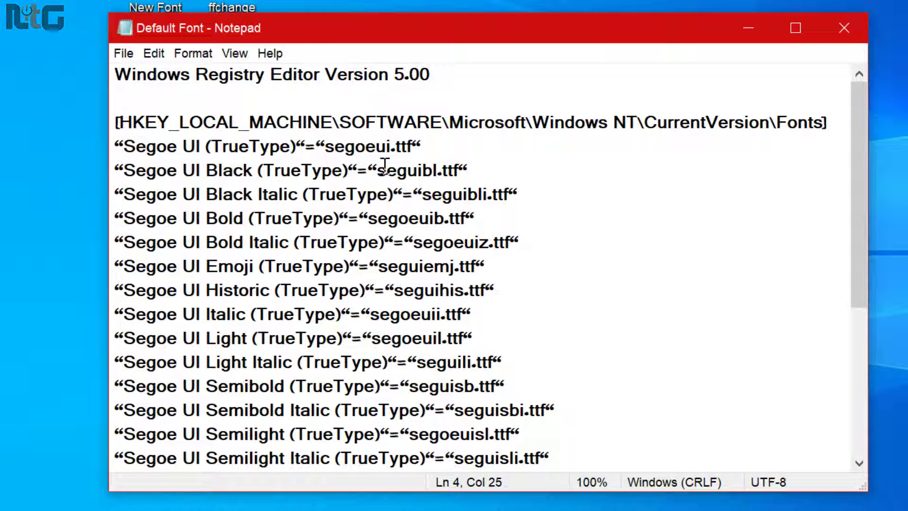
key("ctrl+a")
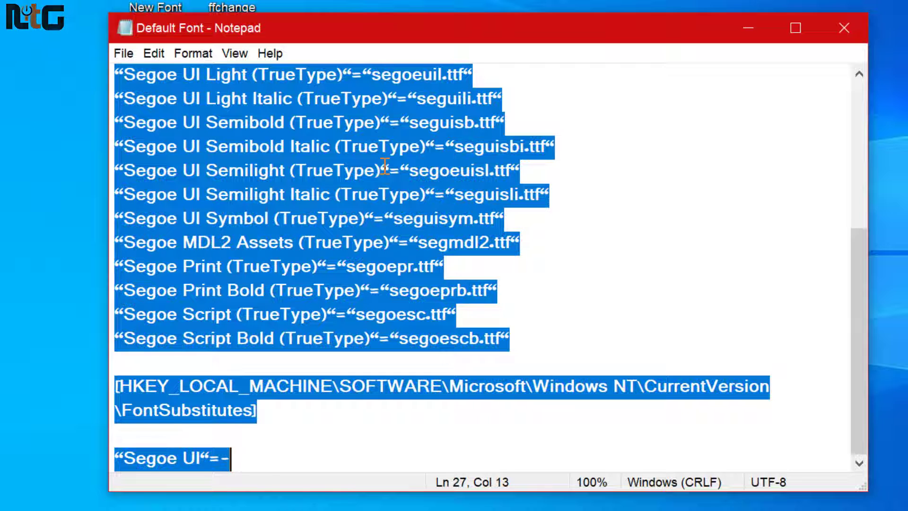
left_click(844, 28)
Step: Create a new text document on the desktop and paste the copied default-font registry text into it
right_click(477, 129)
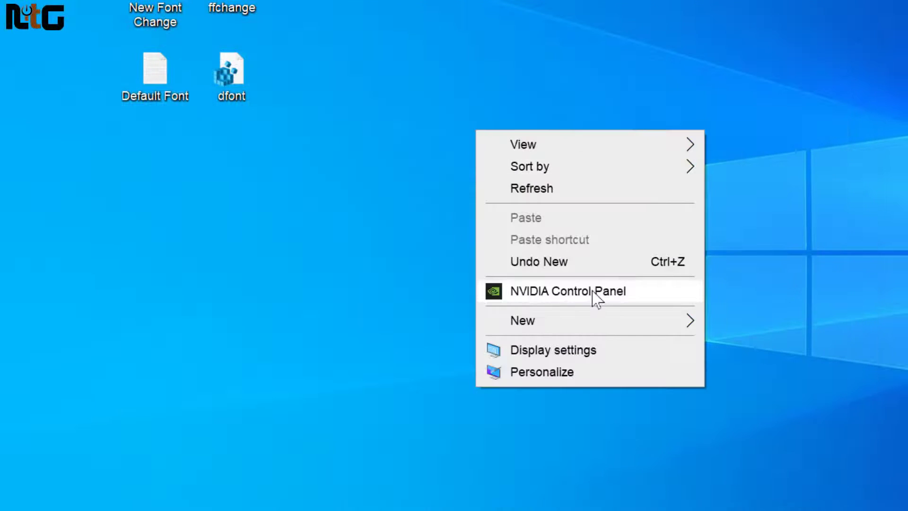
mouse_move(671, 324)
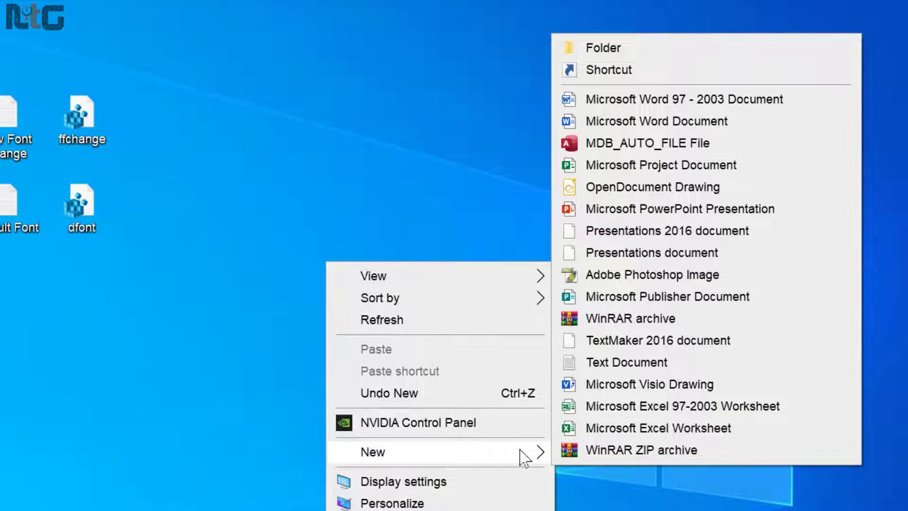
left_click(649, 366)
left_click(312, 301)
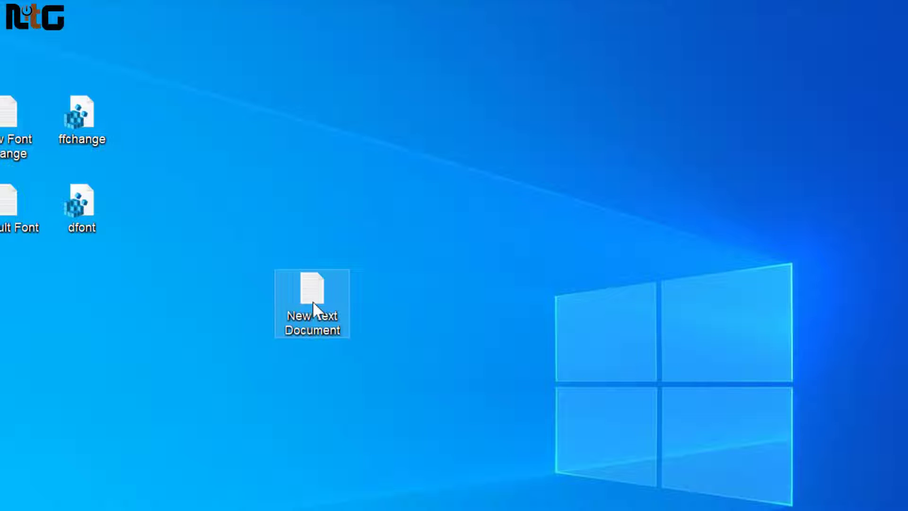
double_click(312, 301)
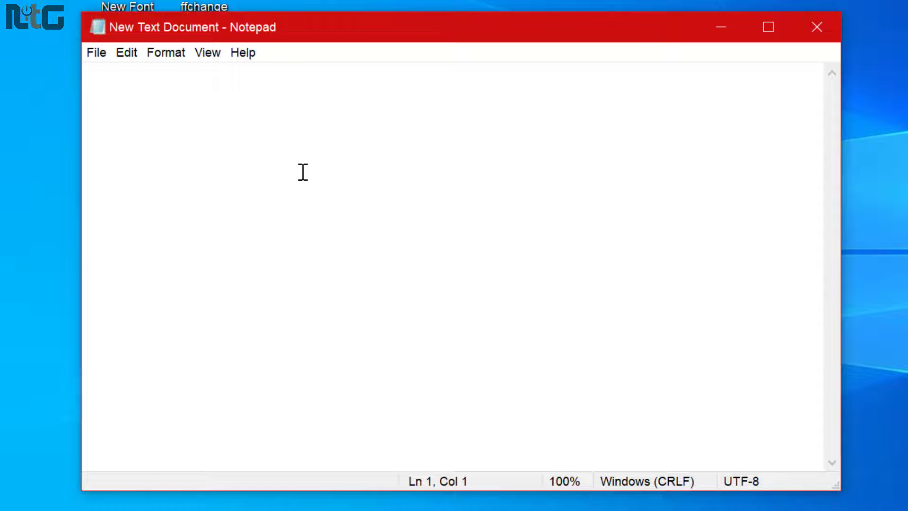
key("ctrl+v")
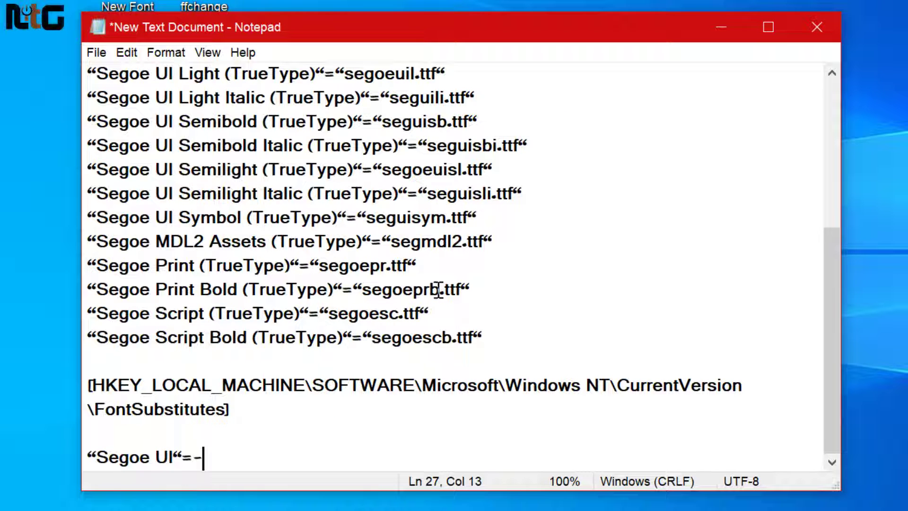
scroll(439, 289, "up", 4)
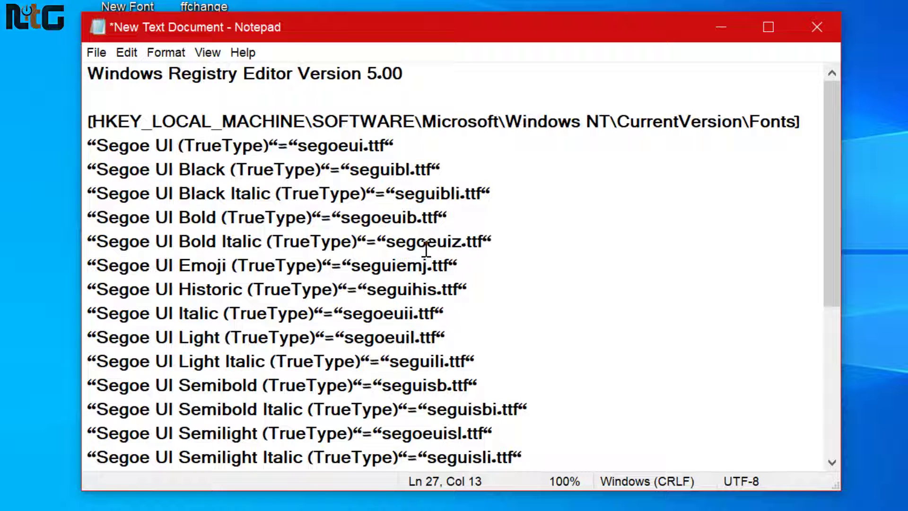
Step: Save the pasted text to the Desktop as df.reg with the All Files type, and close the file
left_click(97, 54)
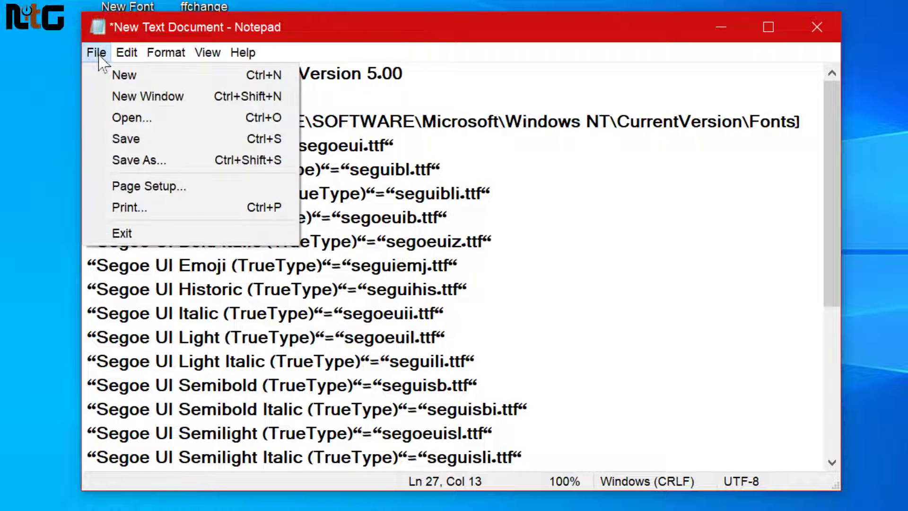
left_click(182, 160)
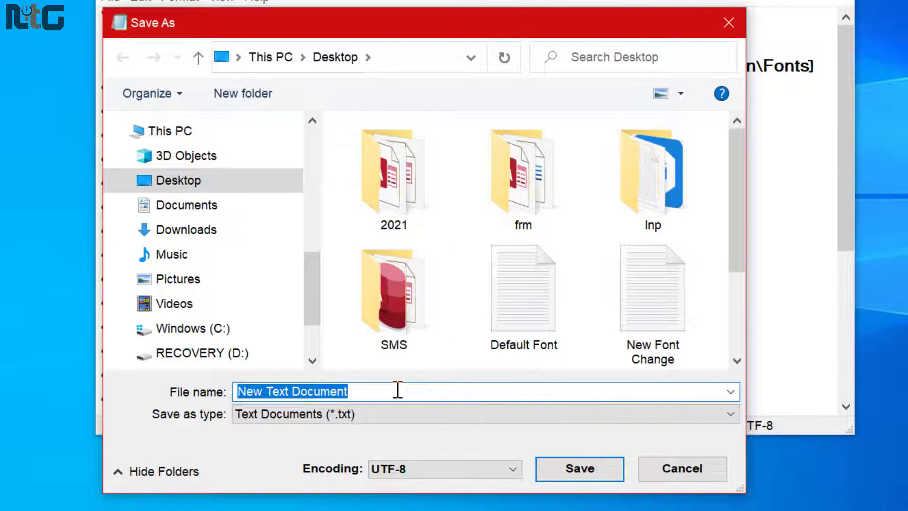
type("df")
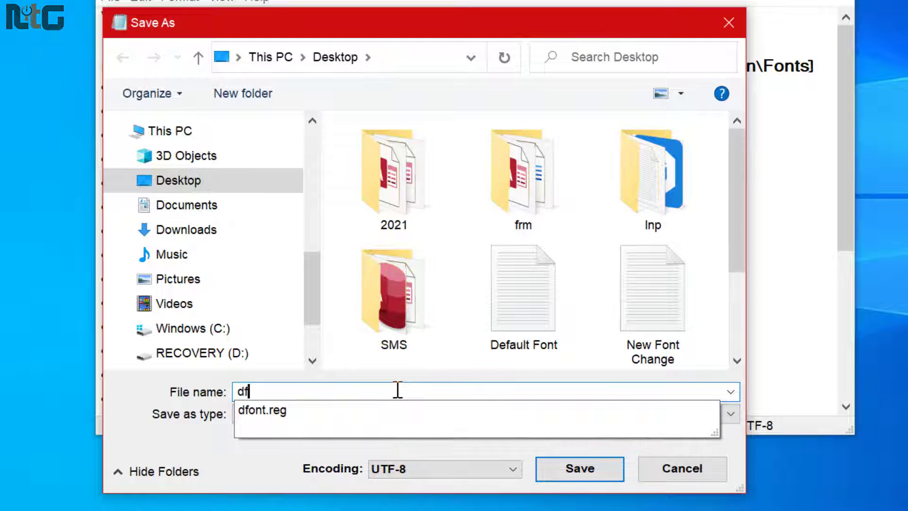
key("Escape")
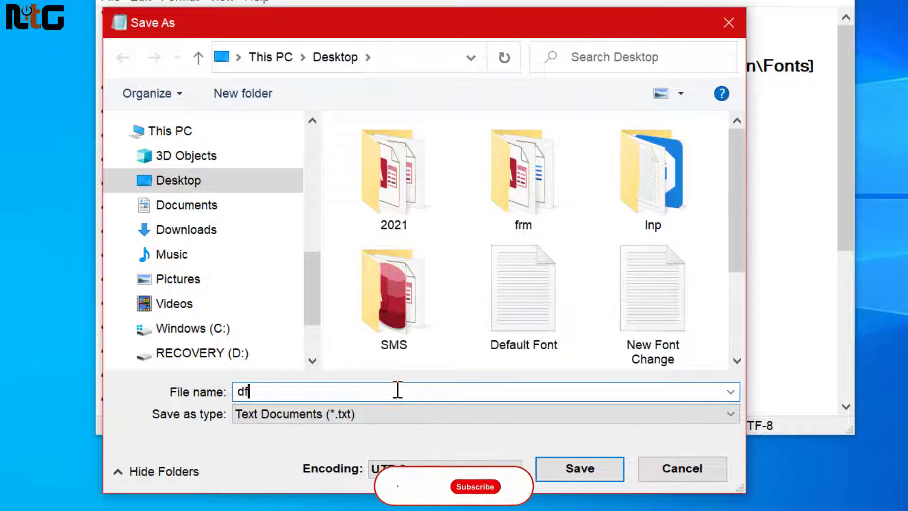
type(".")
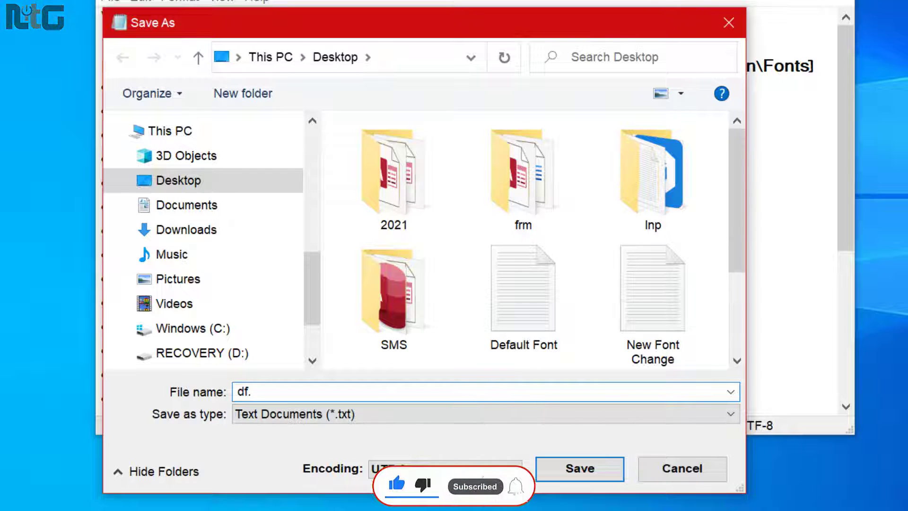
type("reg")
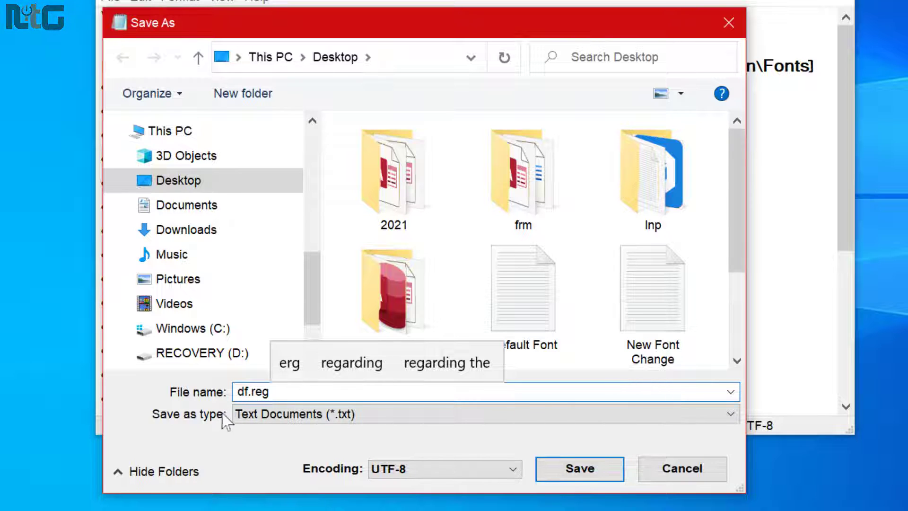
left_click(350, 415)
left_click(295, 446)
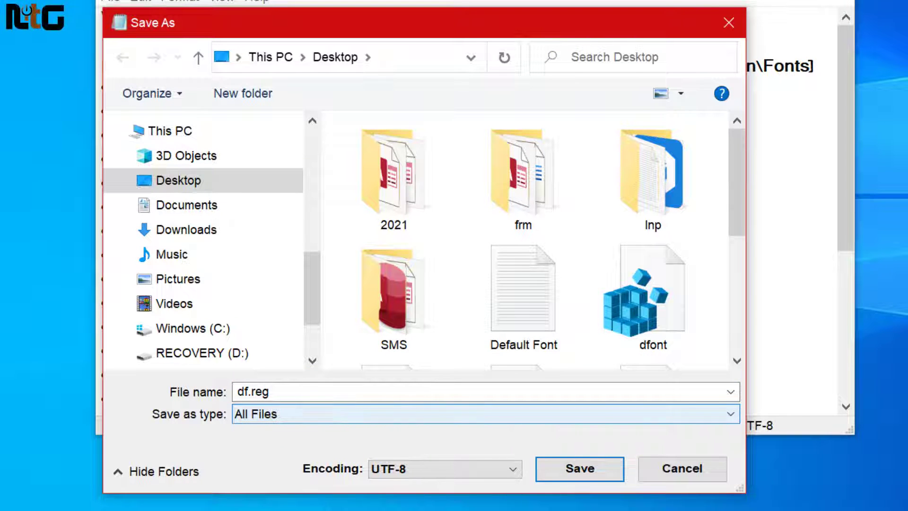
left_click(575, 480)
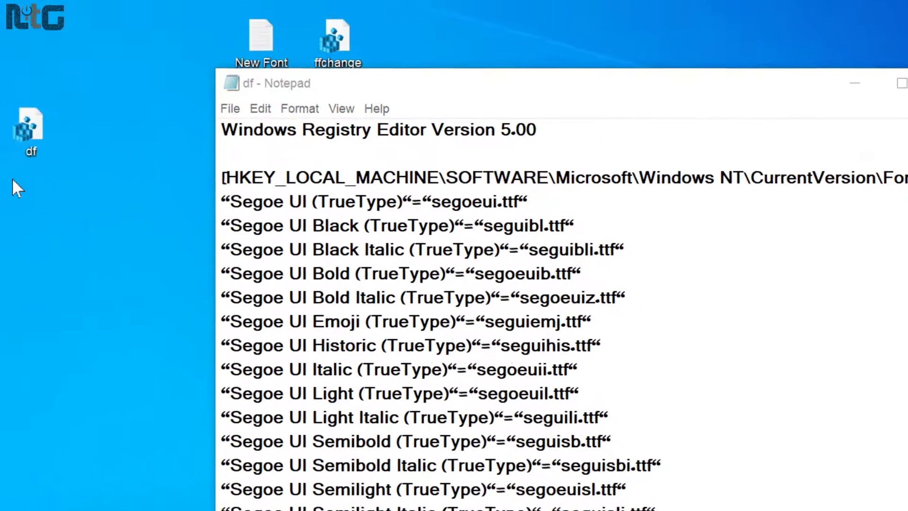
left_click(42, 132)
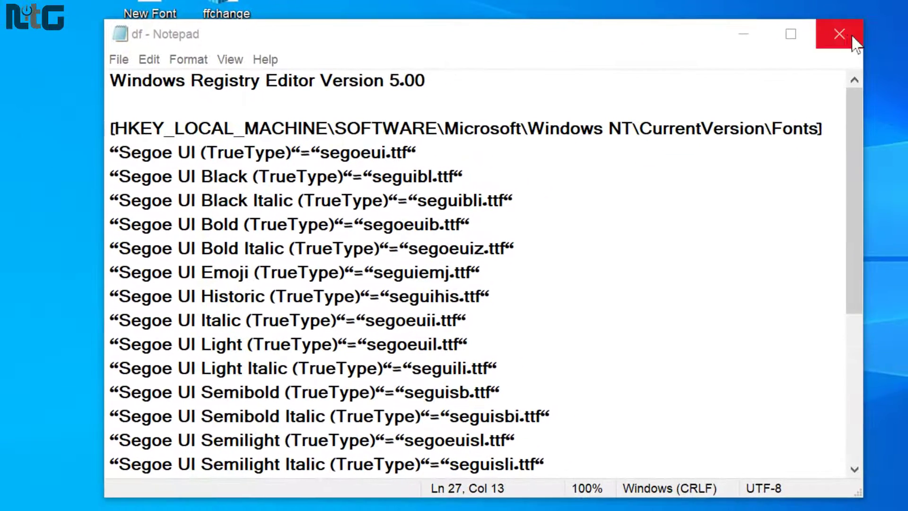
left_click(855, 42)
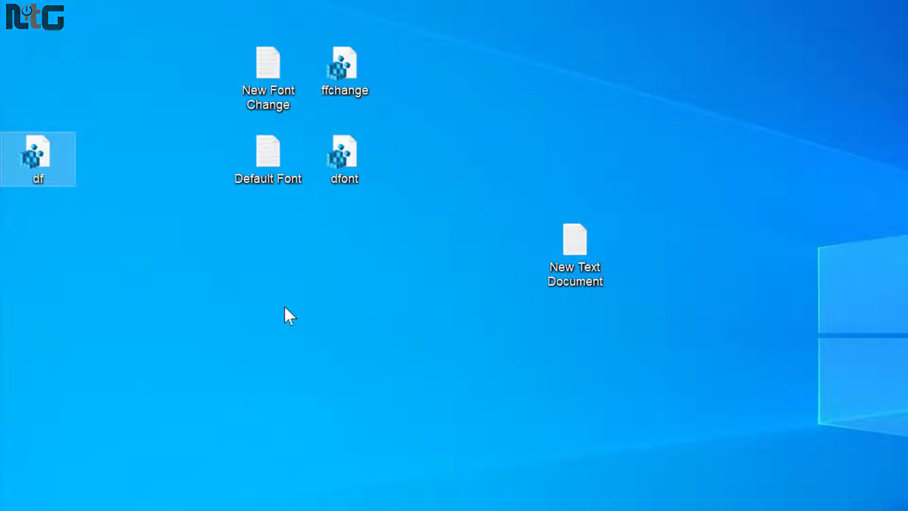
Step: Merge the df registry file from the desktop into the Windows registry, accepting the confirmation prompts
double_click(41, 158)
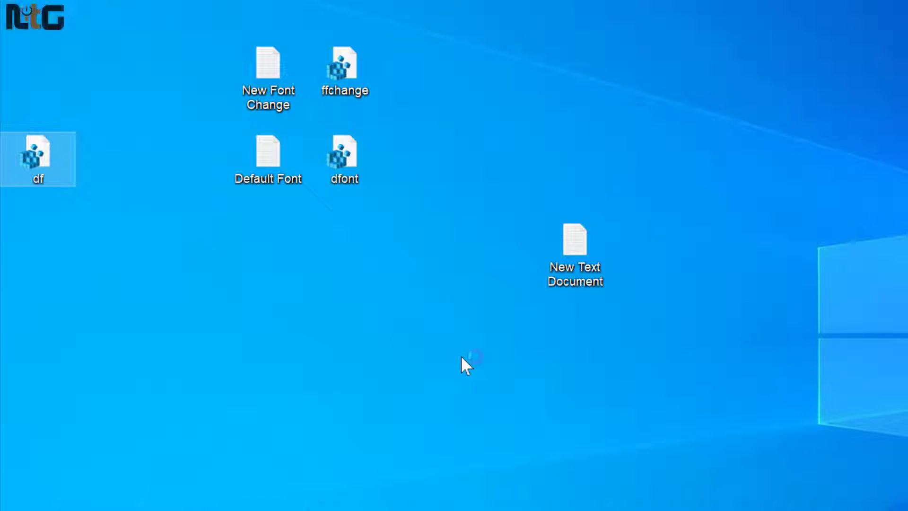
double_click(41, 161)
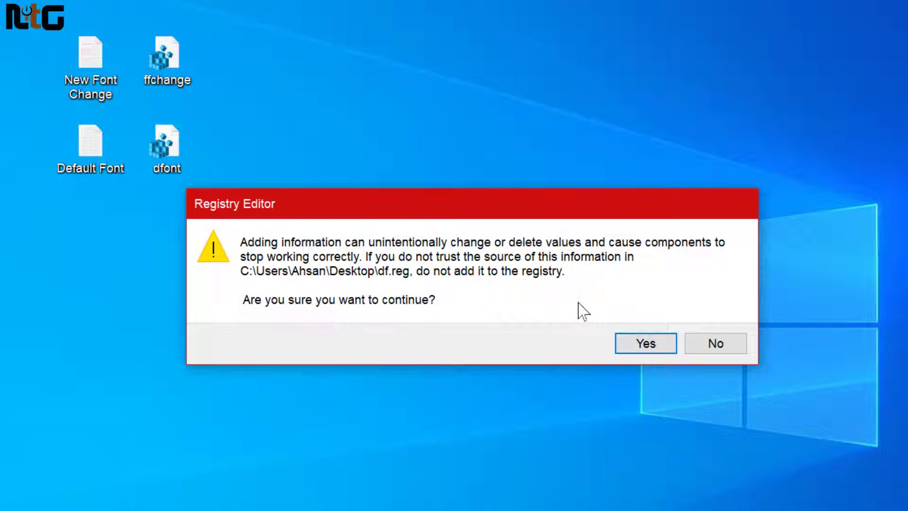
left_click(646, 345)
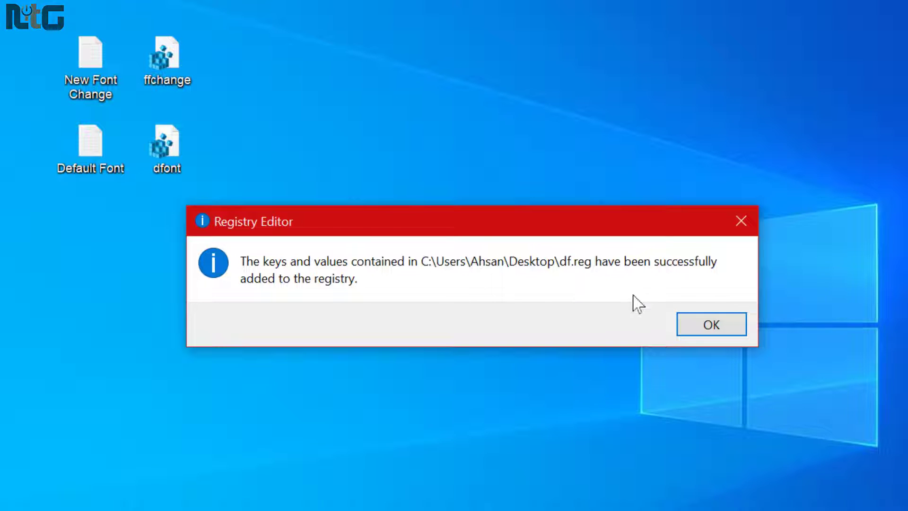
left_click(719, 324)
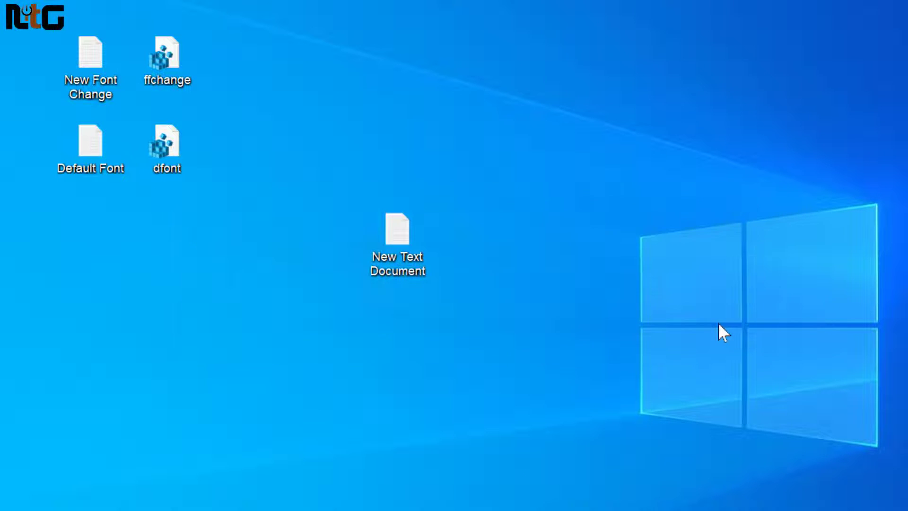